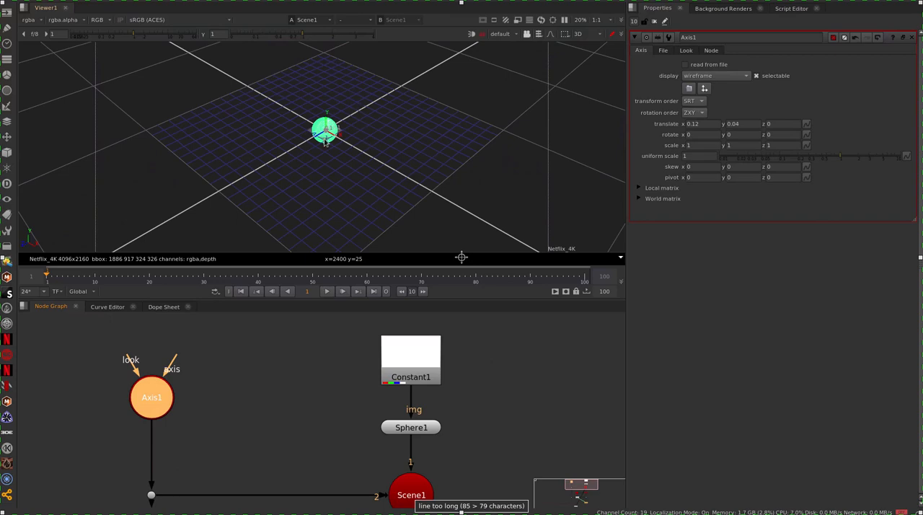
Step: Open Camera1's properties and display the ScanlineRender1 output in the 2D viewer
scroll(267, 406, "down", 4)
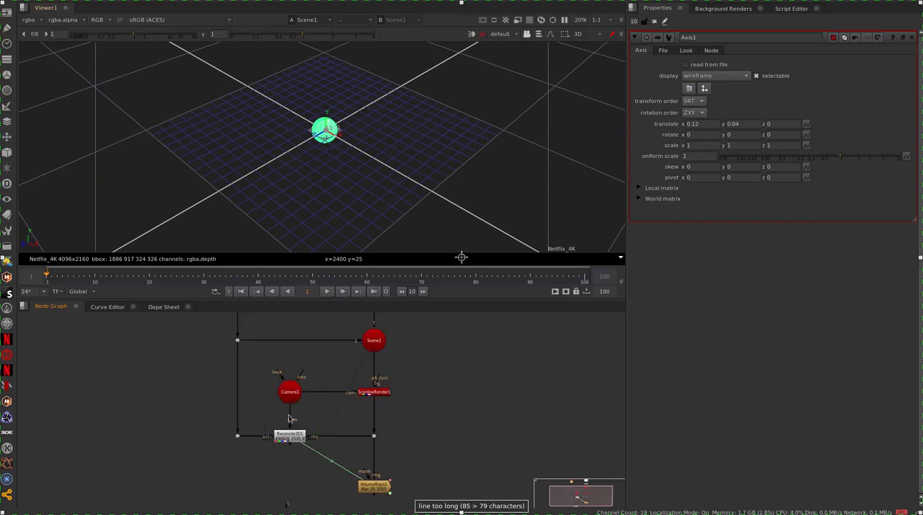
double_click(290, 392)
scroll(295, 179, "down", 6)
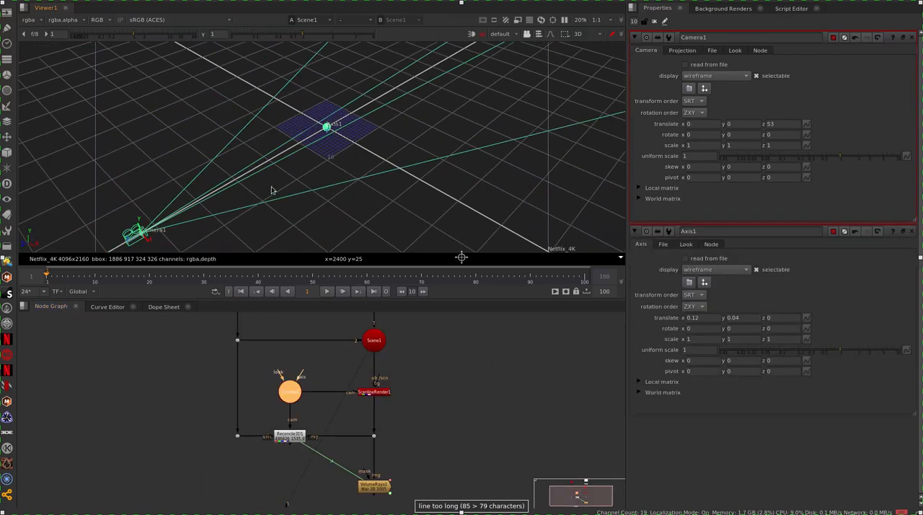
key("f")
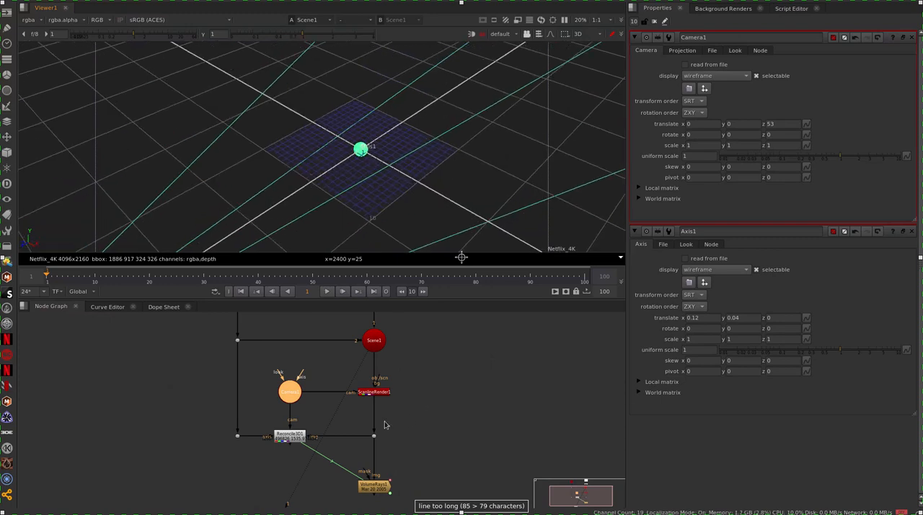
left_click(385, 395)
key("1")
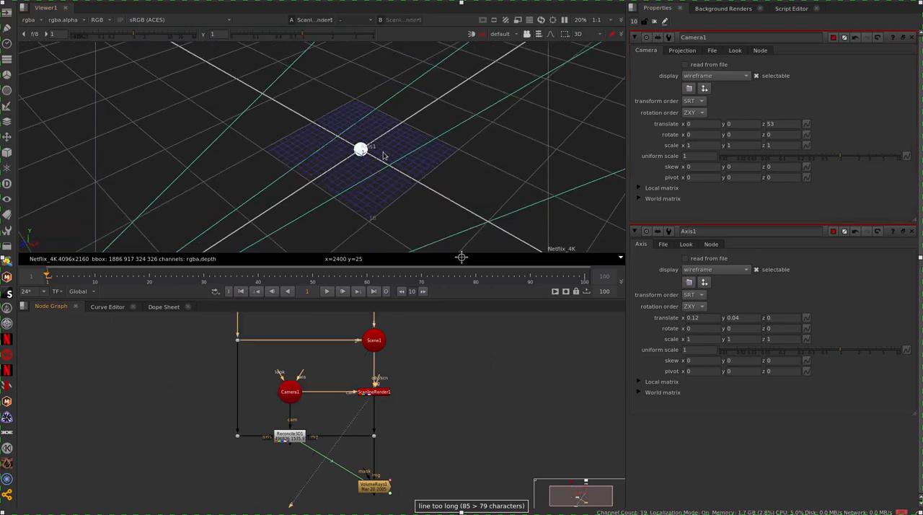
key("Tab")
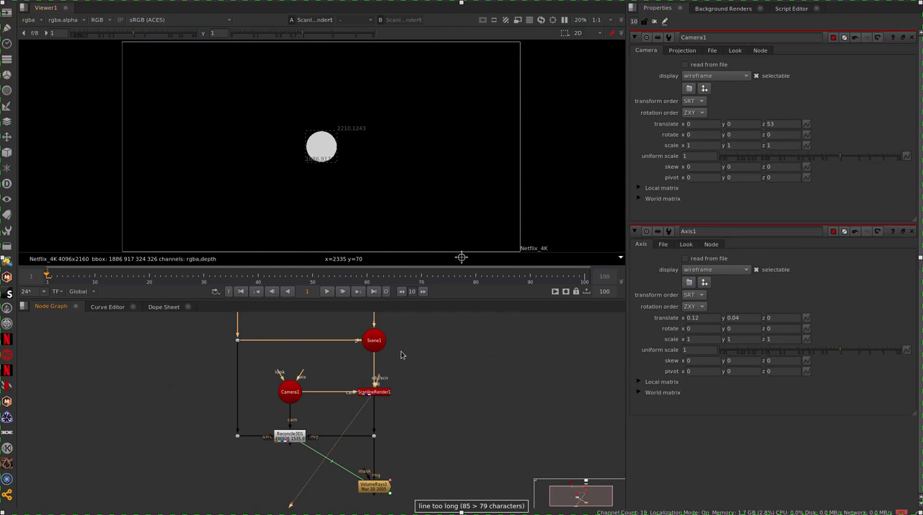
Step: Open the properties of the Reconcile3D1 node below Camera1
middle_click_drag(402, 355, 418, 424)
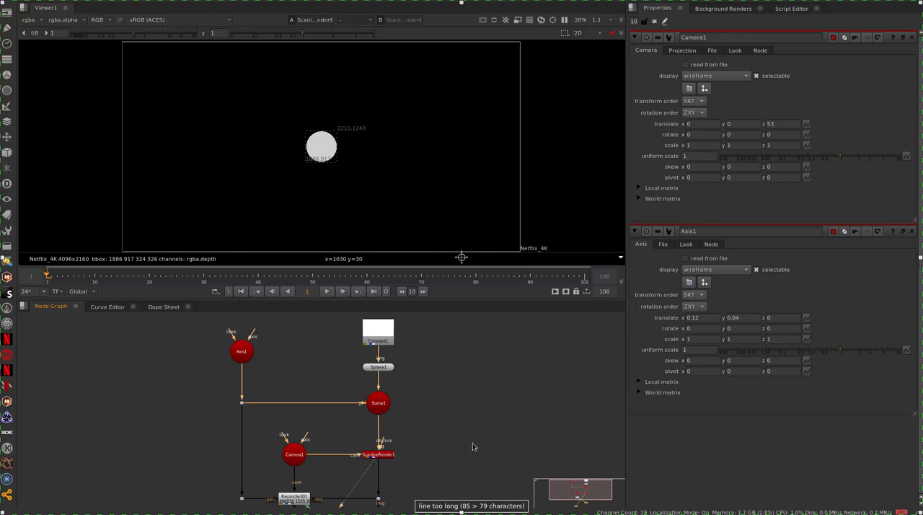
middle_click_drag(472, 447, 493, 396)
double_click(312, 453)
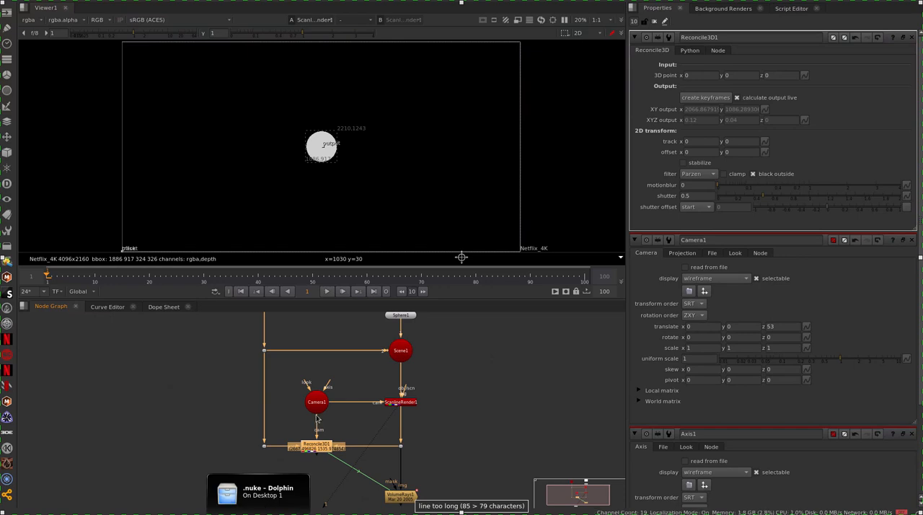
middle_click_drag(328, 339, 305, 487)
Step: Move Axis1 in the viewer to about x 2.48, y 1.94, and close Camera1's properties
double_click(245, 456)
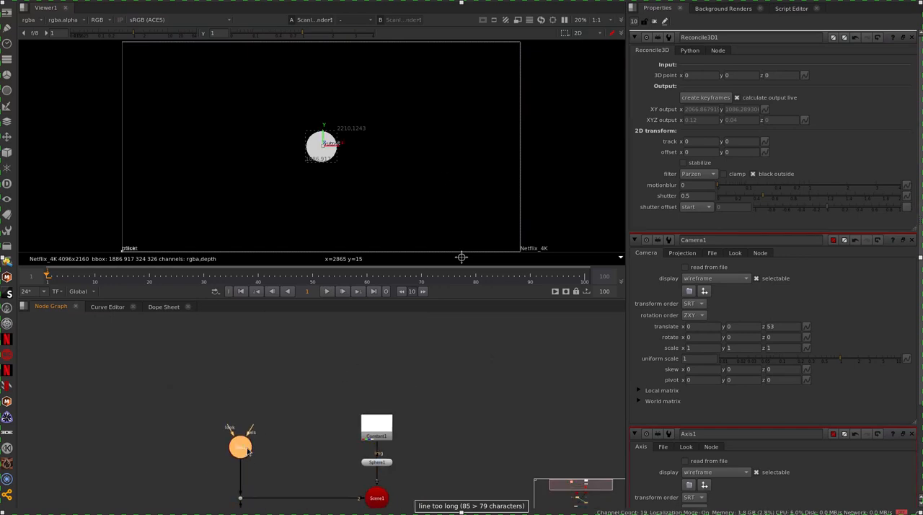
left_click_drag(339, 149, 379, 118)
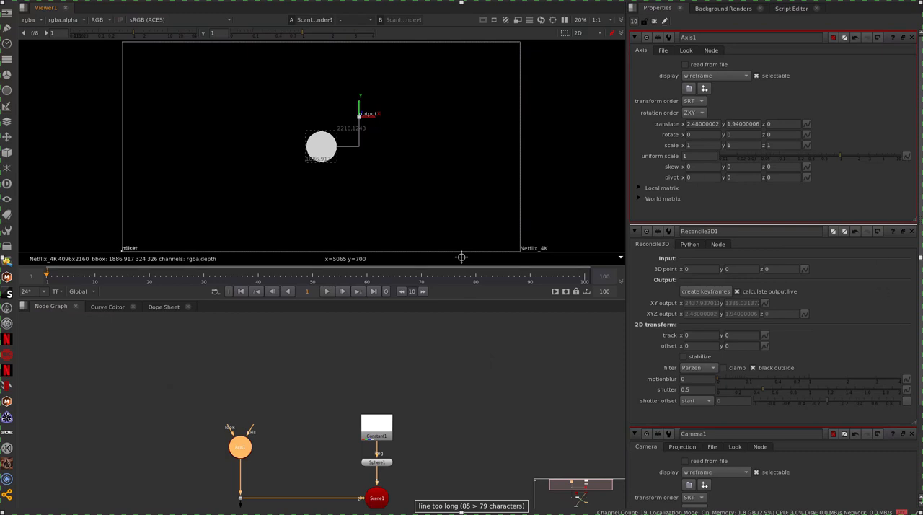
left_click(913, 434)
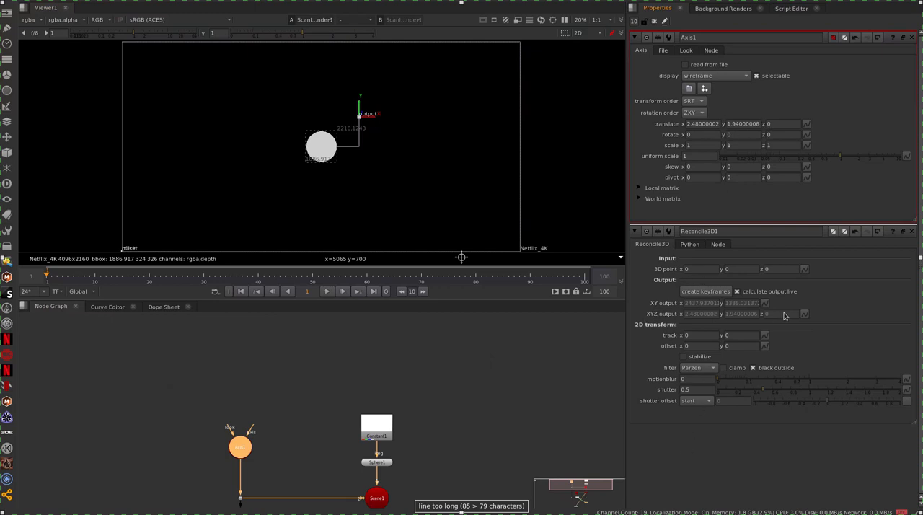
Step: Examine the Reconcile3D1 node and its camera, axis and image connections in the node graph
middle_click_drag(312, 498, 345, 351)
scroll(340, 410, "up", 4)
middle_click_drag(327, 484, 332, 441)
left_click_drag(230, 399, 194, 448)
left_click(337, 447, "ctrl")
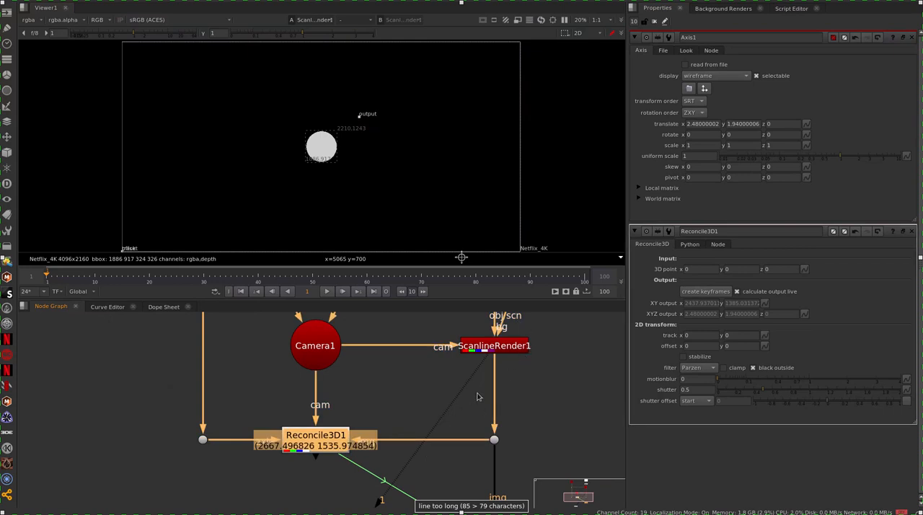
Step: Open the VolumeRays1 node's properties and display its output in the viewer
scroll(369, 404, "down", 4)
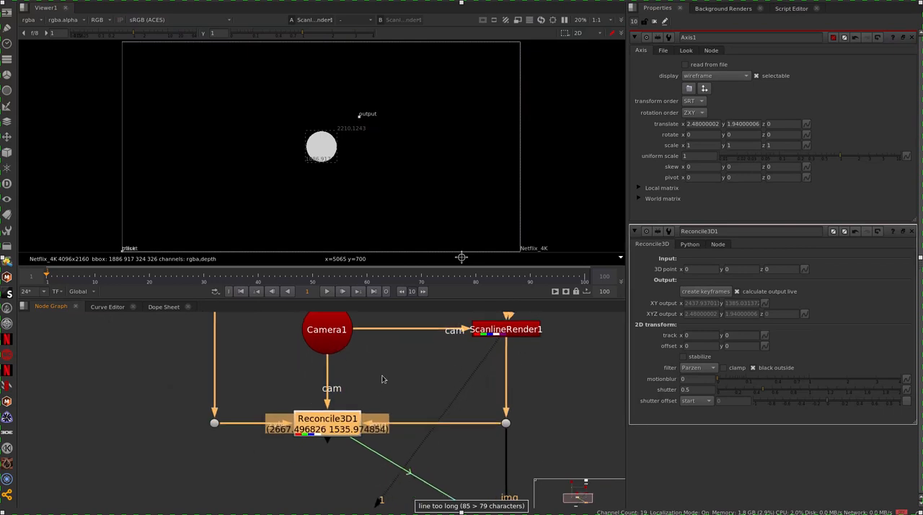
left_click(406, 411)
middle_click_drag(406, 412, 408, 473)
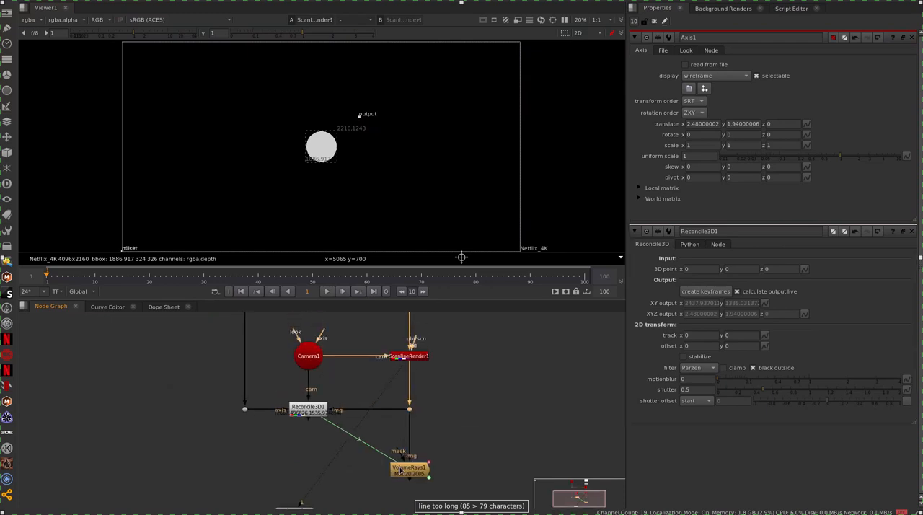
double_click(408, 469)
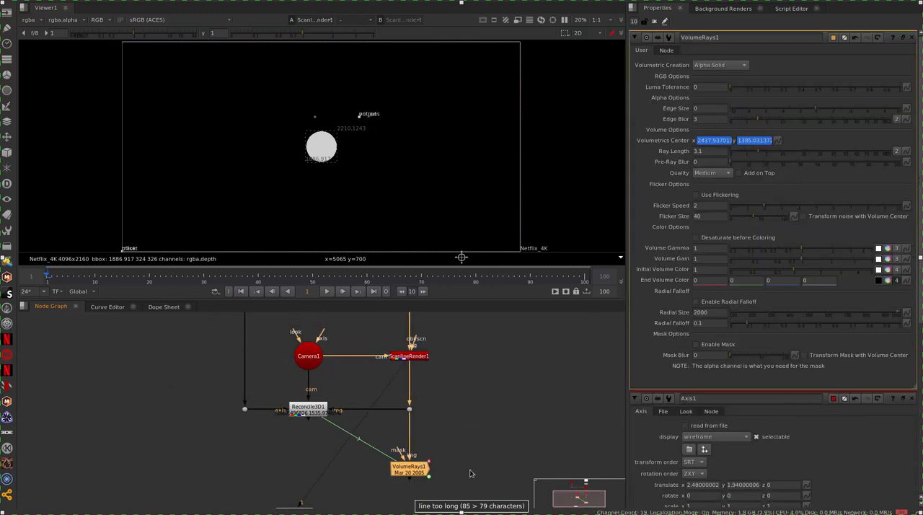
key("1")
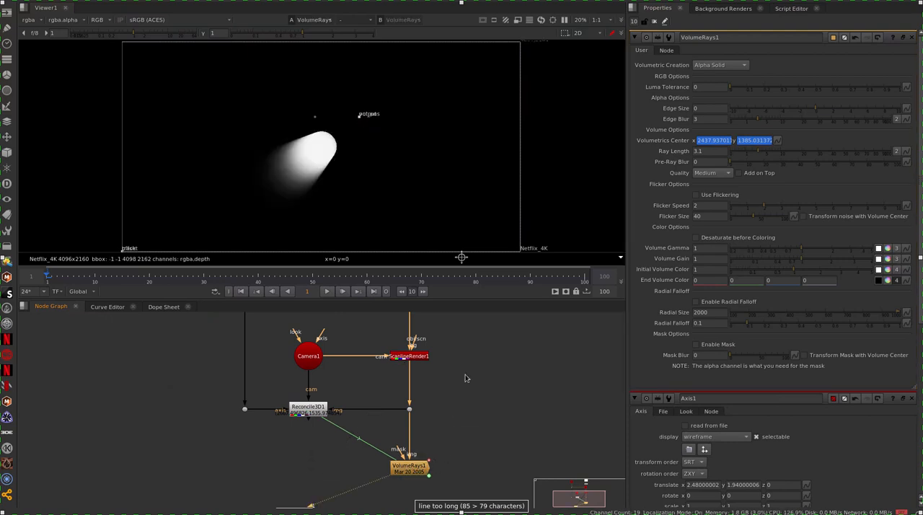
Step: Close all open node properties, reopen Axis1 and move it in the viewer to about x -3.56, y 3.02
left_click(655, 26)
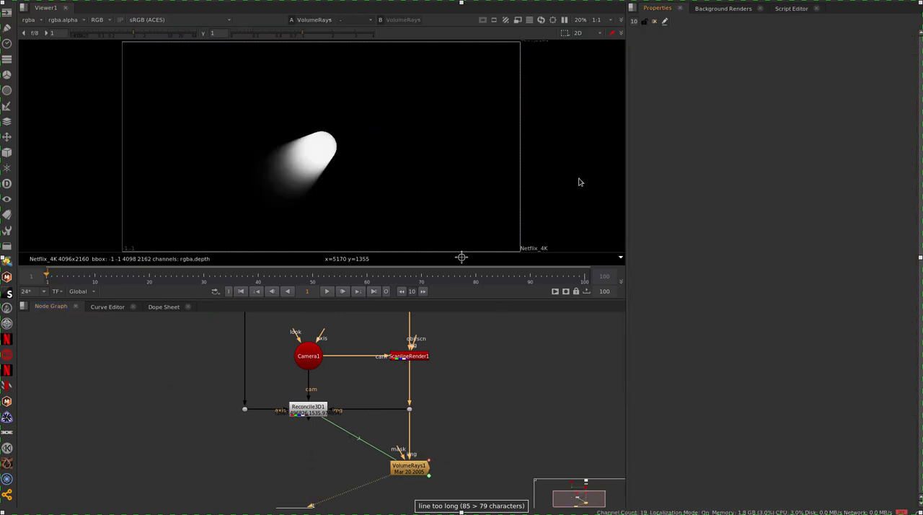
mouse_move(404, 351)
middle_mouse_down()
mouse_move(409, 467)
mouse_move(414, 426)
middle_mouse_up()
double_click(259, 430)
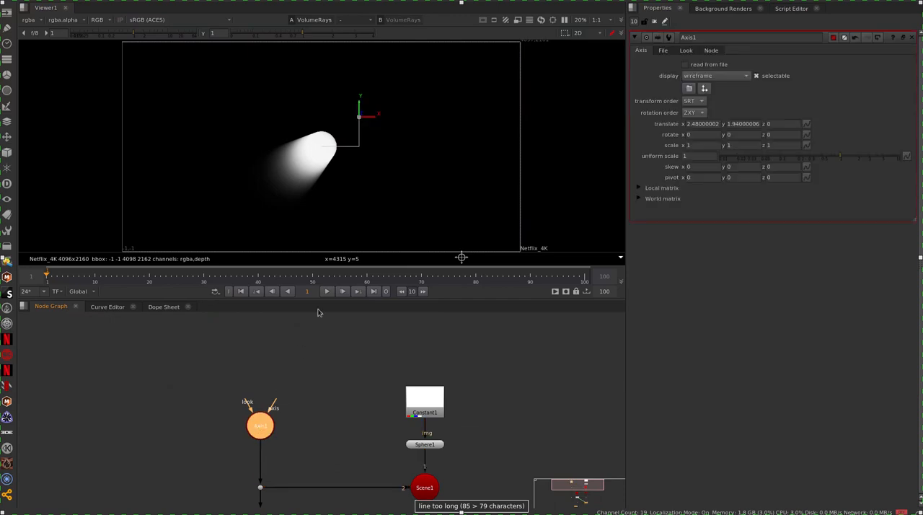
left_click_drag(373, 119, 287, 102)
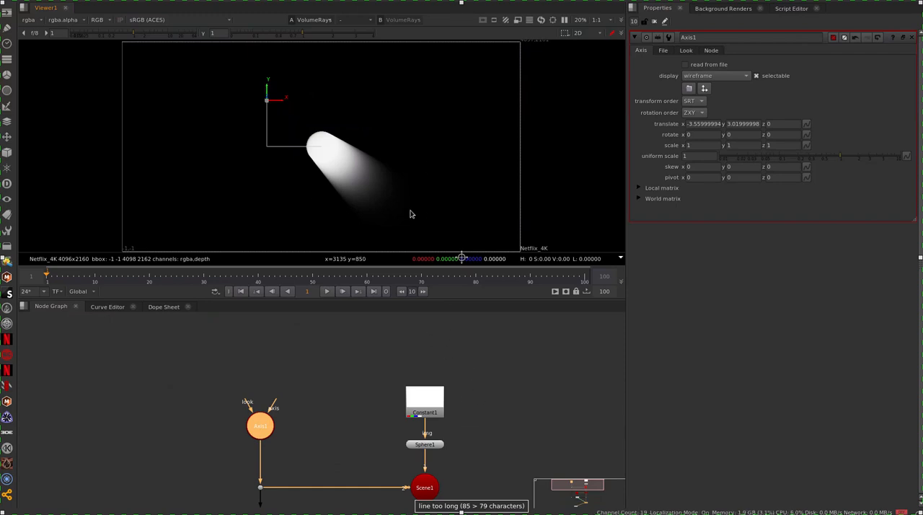
Step: Move Axis1 in the 3D view to about x -0.9, z -4.35, behind the sphere
key("Tab")
middle_click_drag(364, 117, 345, 205)
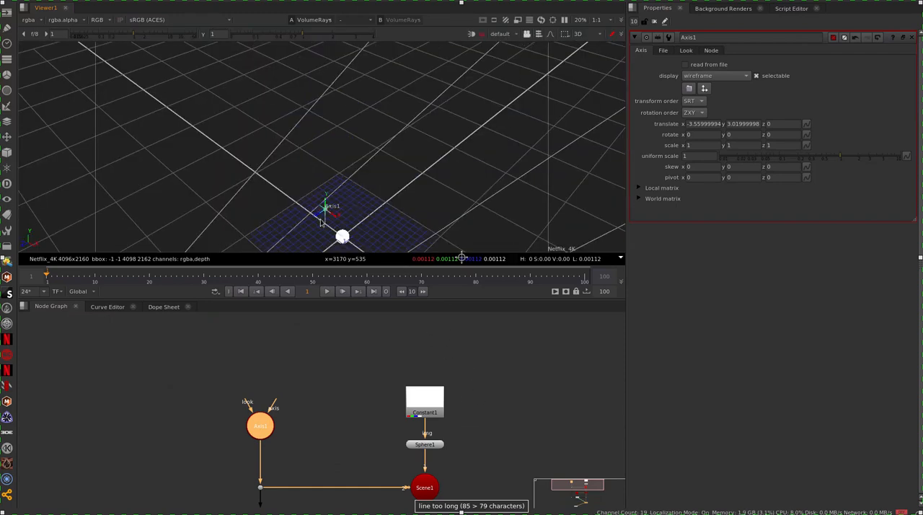
left_click_drag(336, 208, 370, 209)
middle_click_drag(404, 228, 399, 174)
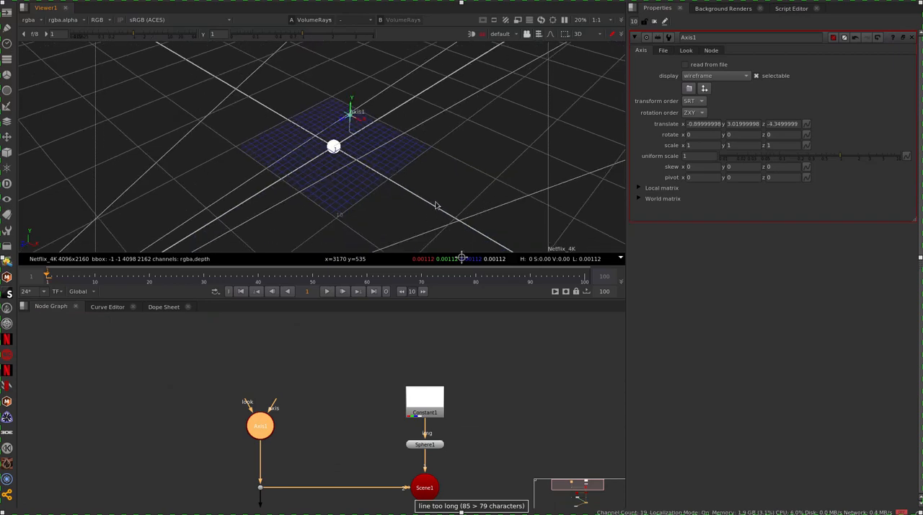
left_click_drag(443, 205, 360, 133, "ctrl")
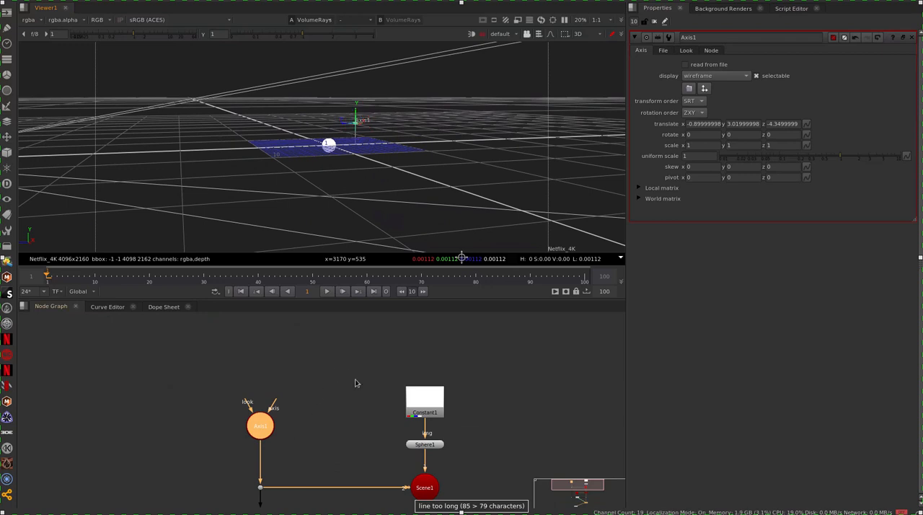
Step: Display the VolumeRays1 output in the viewer and open Camera1's properties
middle_click_drag(406, 471, 401, 339)
middle_click_drag(411, 492, 415, 434)
left_click(405, 400)
key("1")
middle_click_drag(287, 365, 295, 417)
left_click(296, 432)
key("Return")
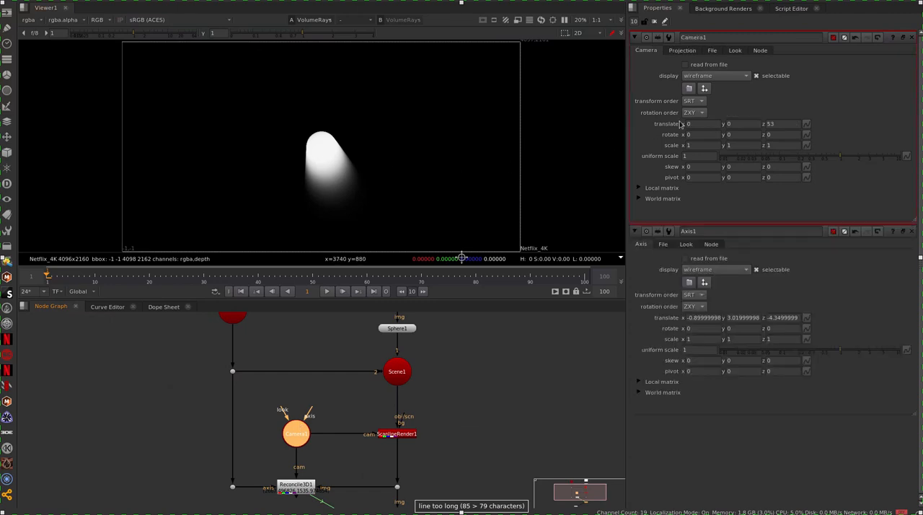
Step: Set Camera1's Y rotation to -13 so the sphere sits at the frame's edge
left_click(728, 135)
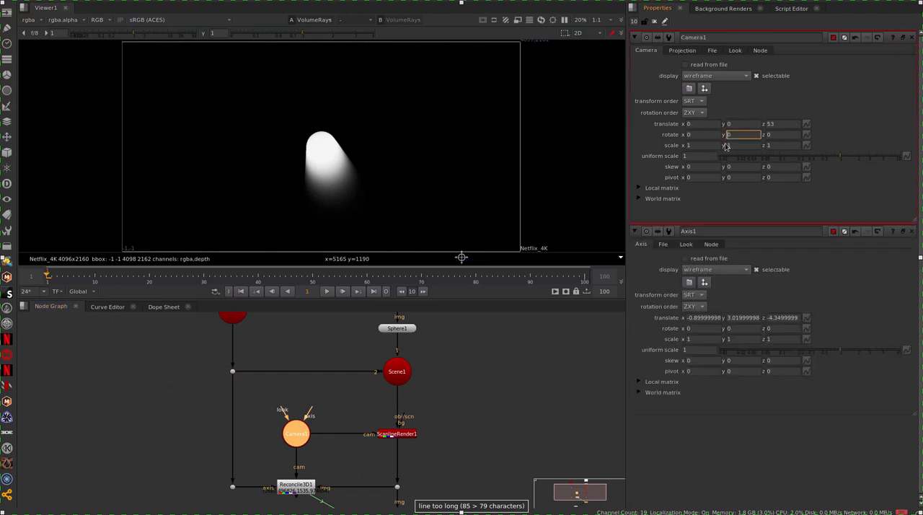
key("Up")
key("Up")
key("Up")
key("Up")
key("Up")
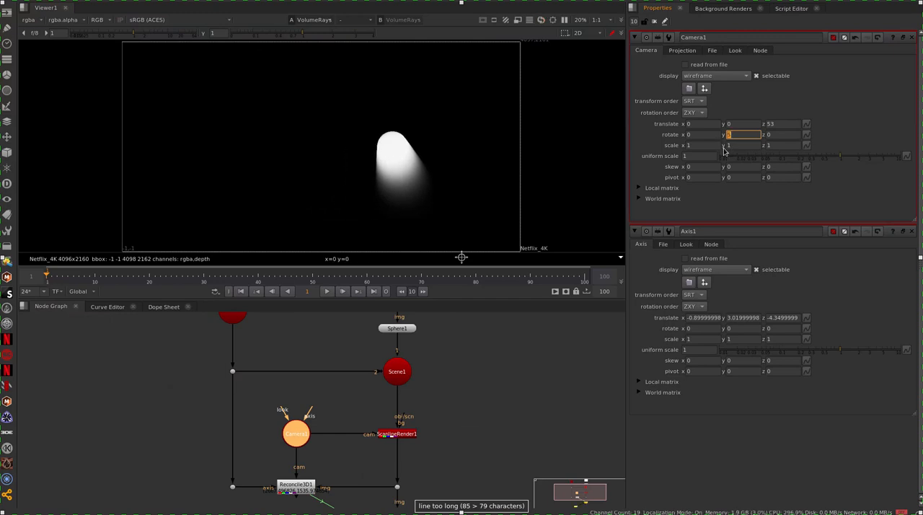
key("Down")
key("Down")
key("Down")
key("Down")
key("Down")
key("Down")
key("Down")
key("Down")
key("Down")
key("Down")
key("Down")
key("Down")
key("Down")
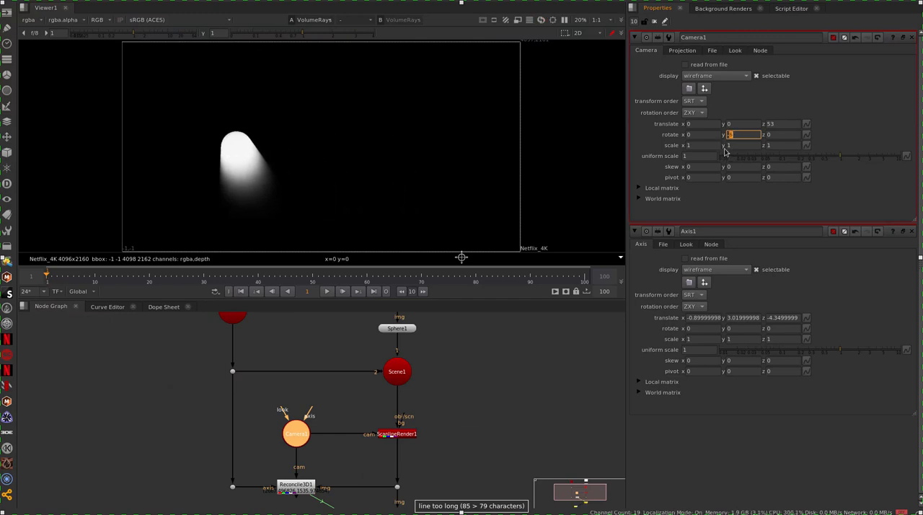
key("Down")
key("Down")
key("Down")
key("Down")
key("Down")
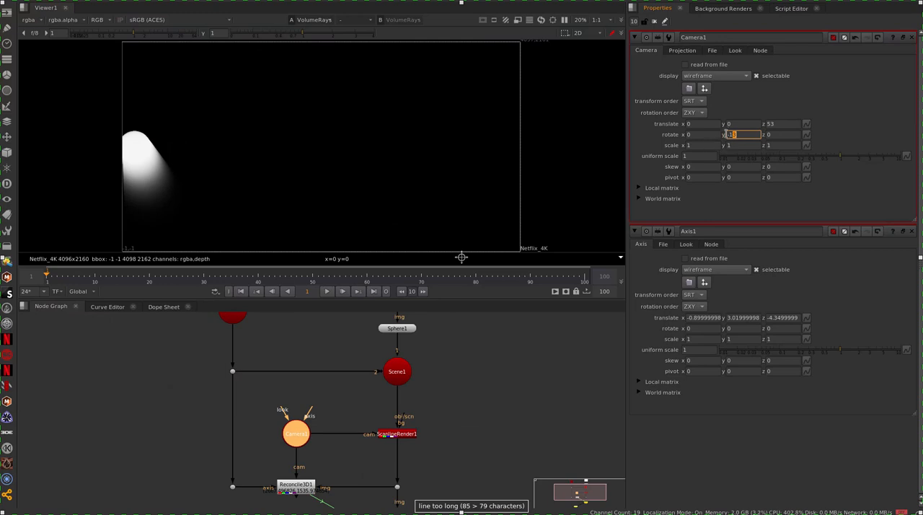
Step: Set Camera1's Y translation to -6
left_click(728, 124)
key("Down")
key("Down")
key("Down")
key("Down")
key("Down")
key("Down")
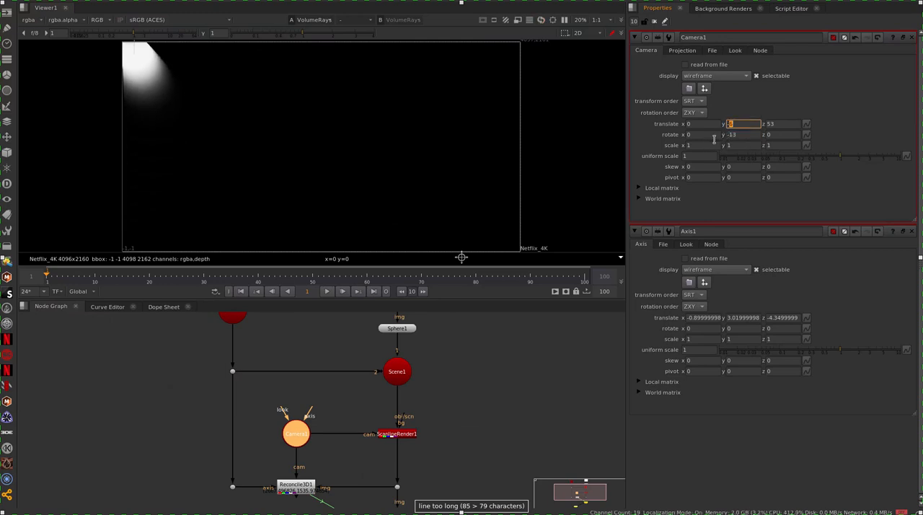
Step: Move Axis1 outside the frame to about x -5.62, y 4.76, z -5.3
middle_click_drag(324, 86, 465, 195)
middle_click_drag(229, 310, 217, 391)
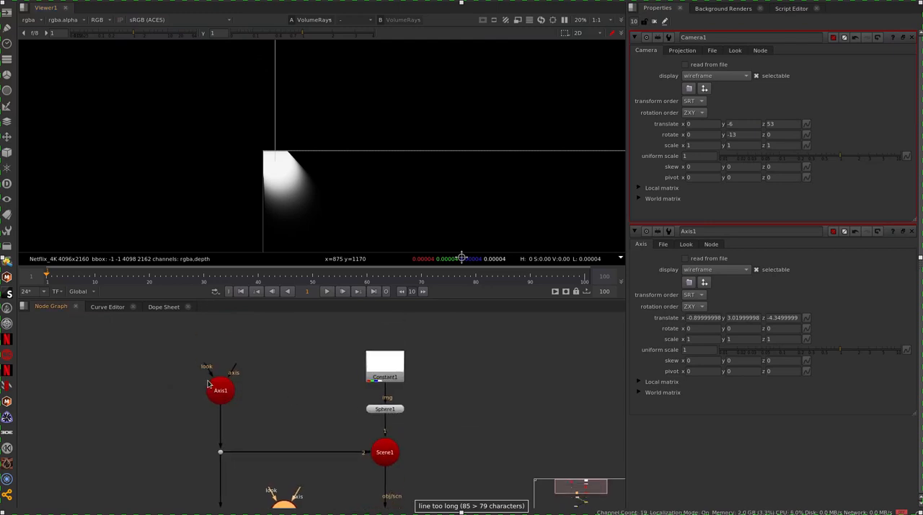
left_click(216, 391)
left_click_drag(262, 124, 192, 97)
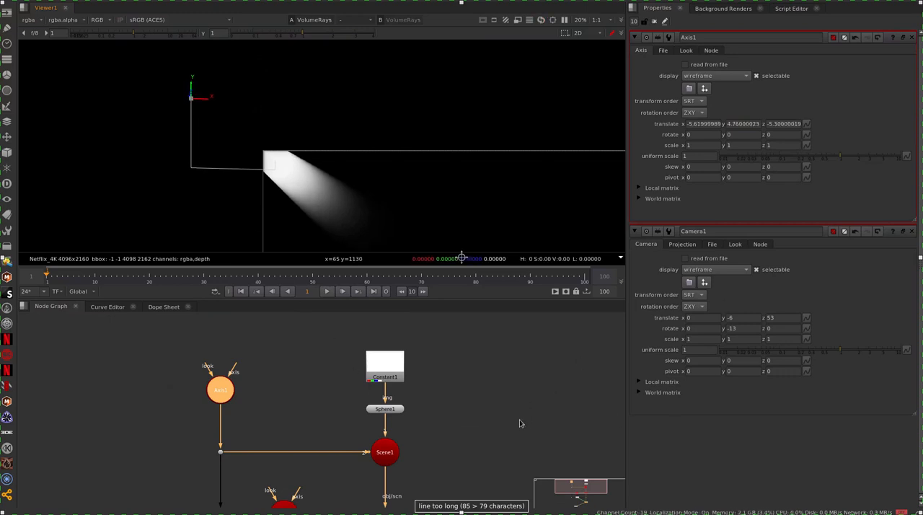
Step: Open the ScanlineRender1 and Camera1 properties and display the ScanlineRender1 output in the viewer
middle_click_drag(504, 418, 486, 306)
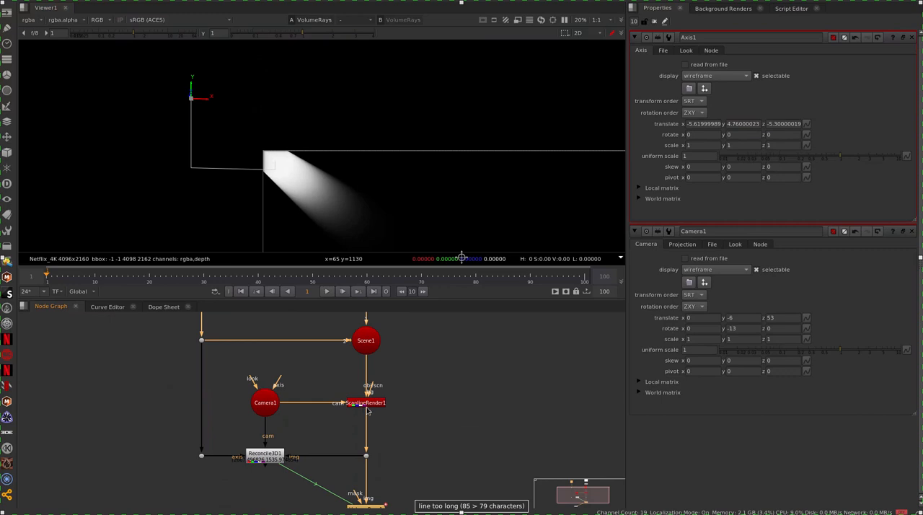
double_click(363, 406)
double_click(262, 413)
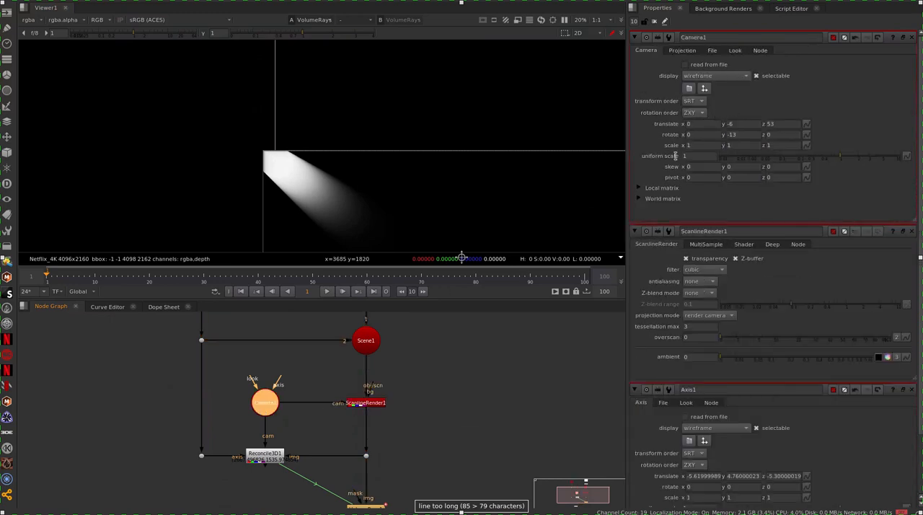
left_click(380, 401)
key("1")
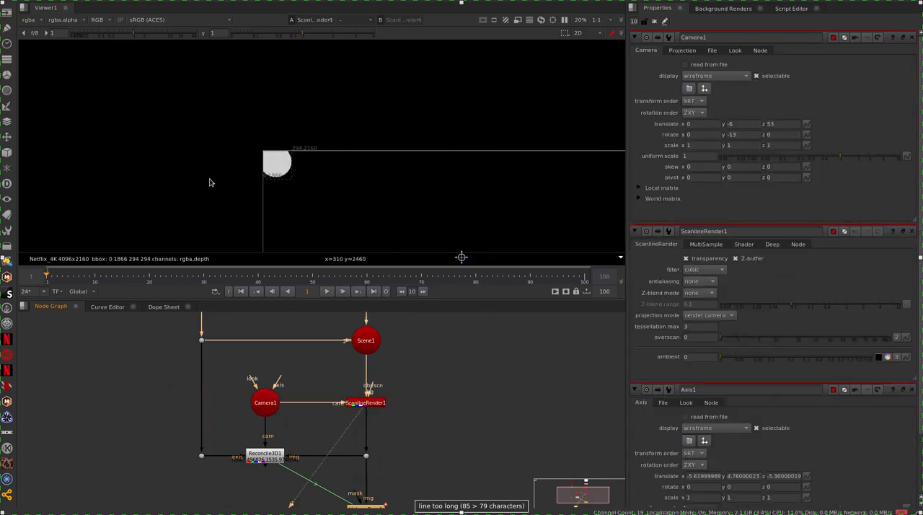
Step: Set Camera1's Y rotation to -23 to push the sphere out of frame
left_click(731, 136)
key("Up")
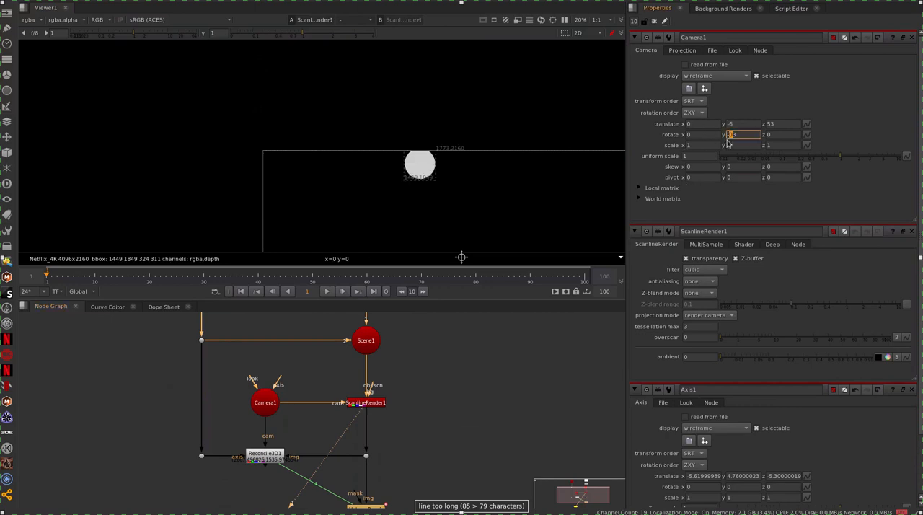
key("Down")
key("Down")
middle_click_drag(492, 195, 522, 141)
scroll(404, 173, "down", 3)
middle_click_drag(363, 216, 317, 227)
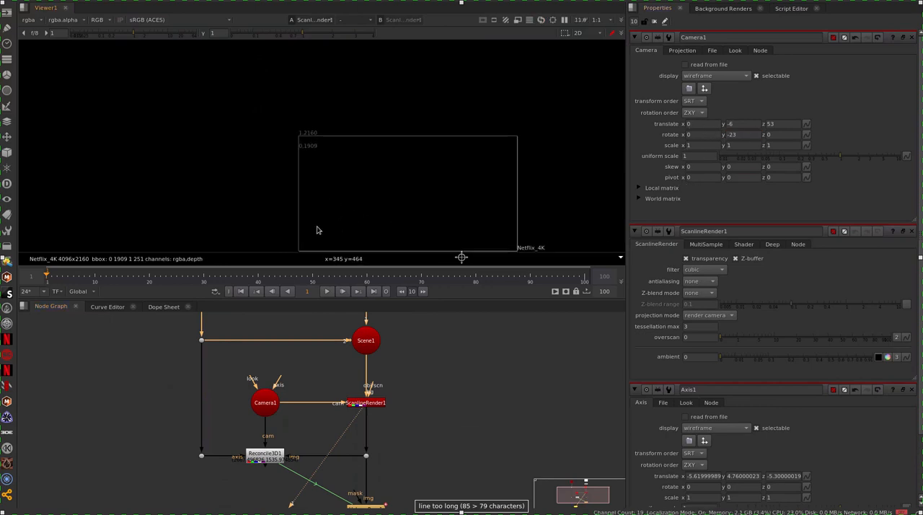
Step: Display the VolumeRays1 output in the viewer to check the rays with the sphere out of frame
middle_click_drag(401, 448, 418, 372)
left_click(397, 436)
key("1")
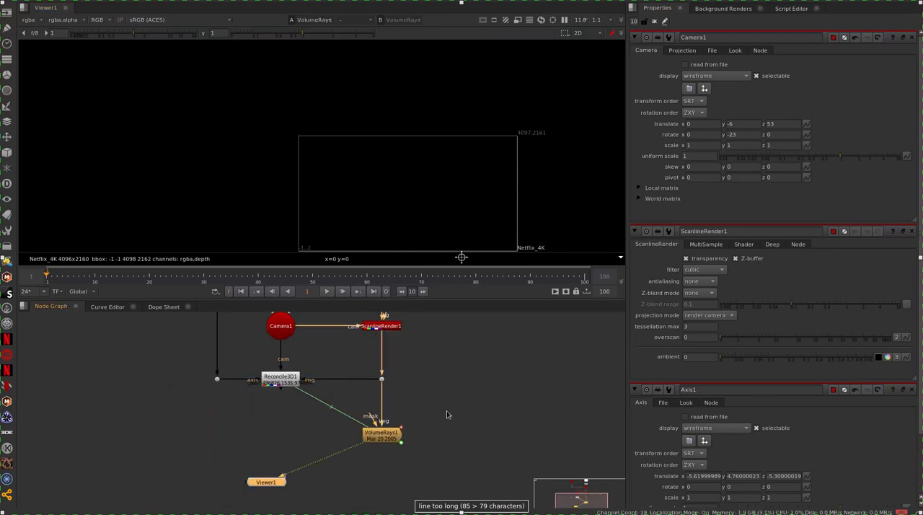
middle_click_drag(441, 350, 439, 421)
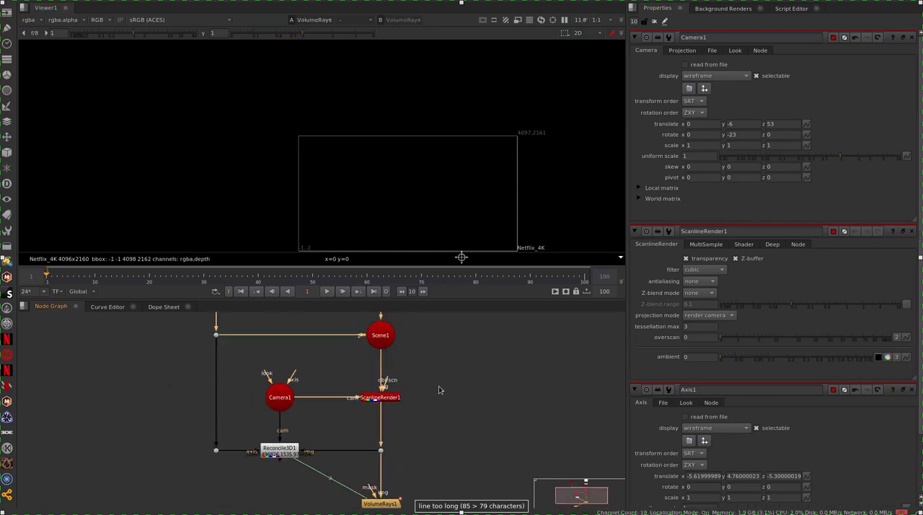
Step: Set ScanlineRender1's overscan to 150, raise it to 350, and display the ScanlineRender1 output in the viewer
double_click(390, 402)
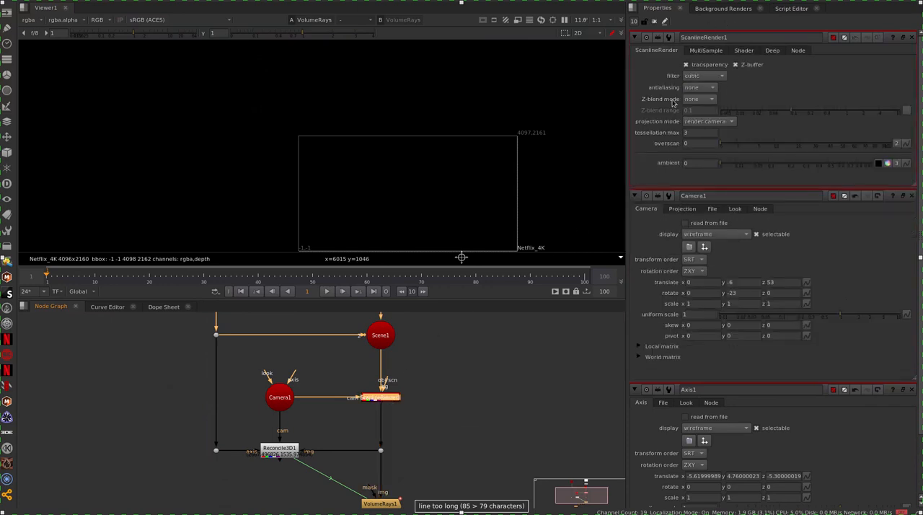
left_click(701, 144)
type("150")
left_click(567, 381)
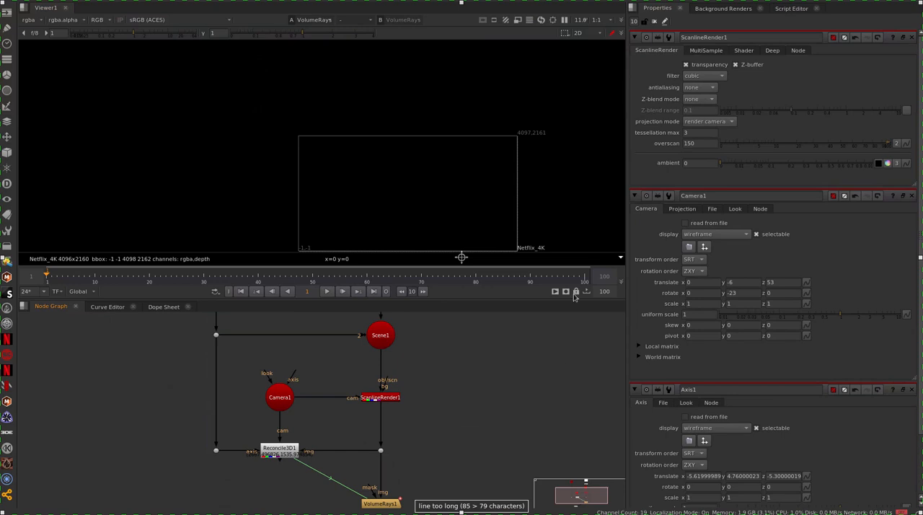
left_click(685, 144)
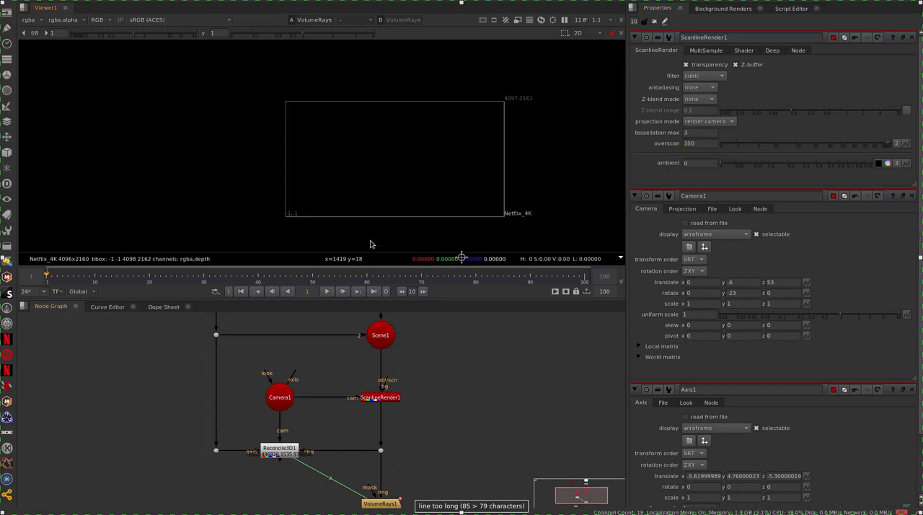
left_click(390, 402)
key("1")
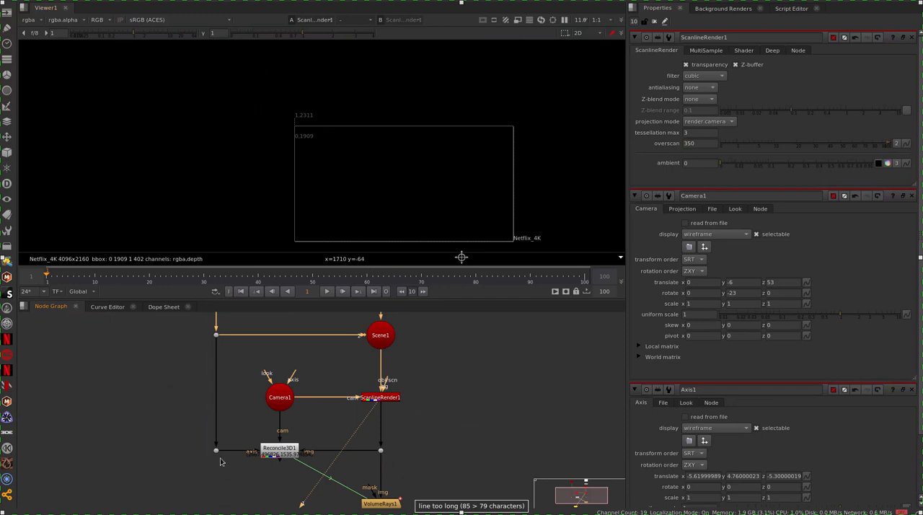
Step: Insert a Reformat node directly below ScanlineRender1 and display its output in the viewer
left_click(410, 430)
key("Tab")
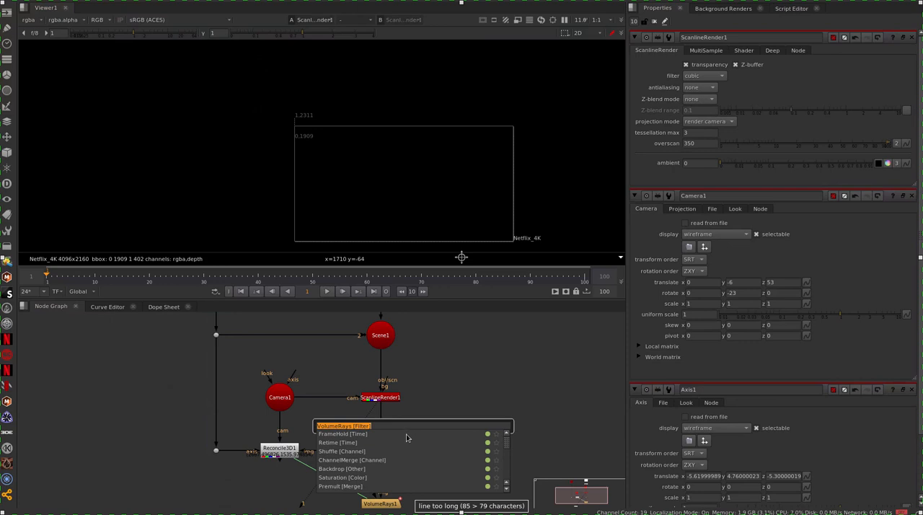
type("ro")
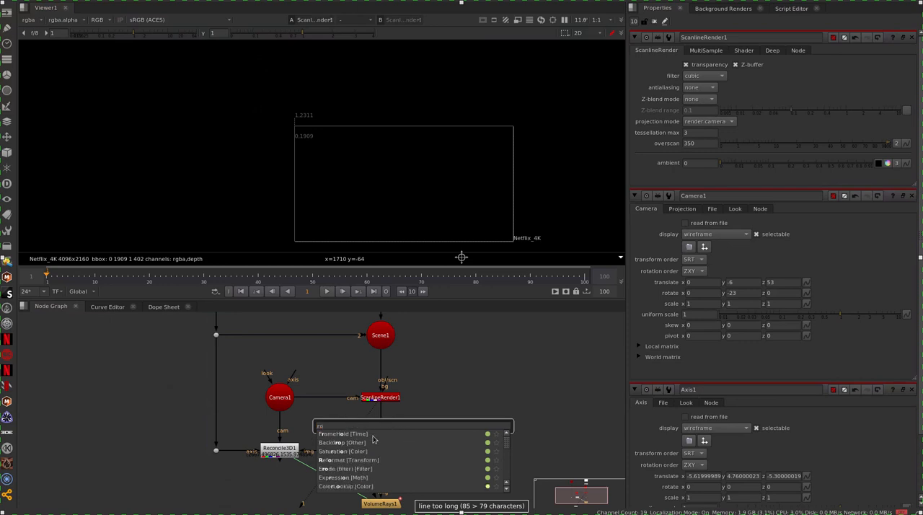
left_click(397, 459)
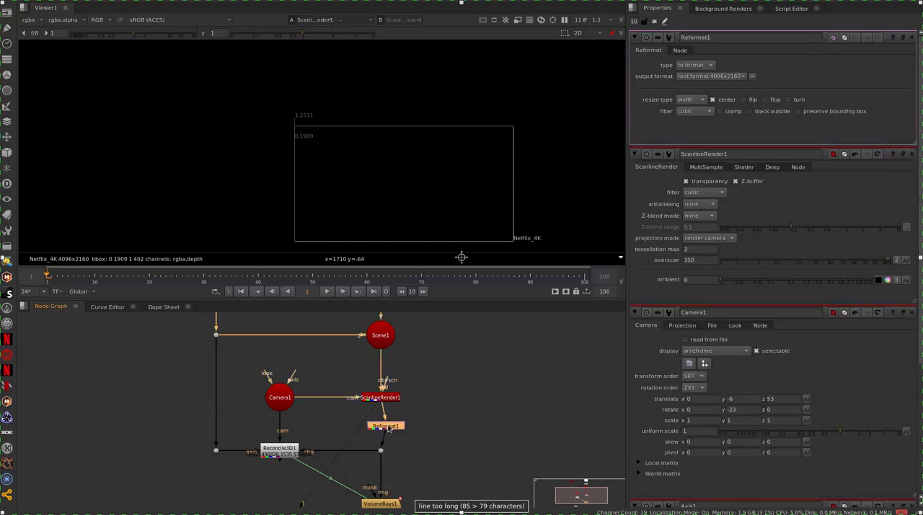
left_click_drag(394, 426, 395, 424)
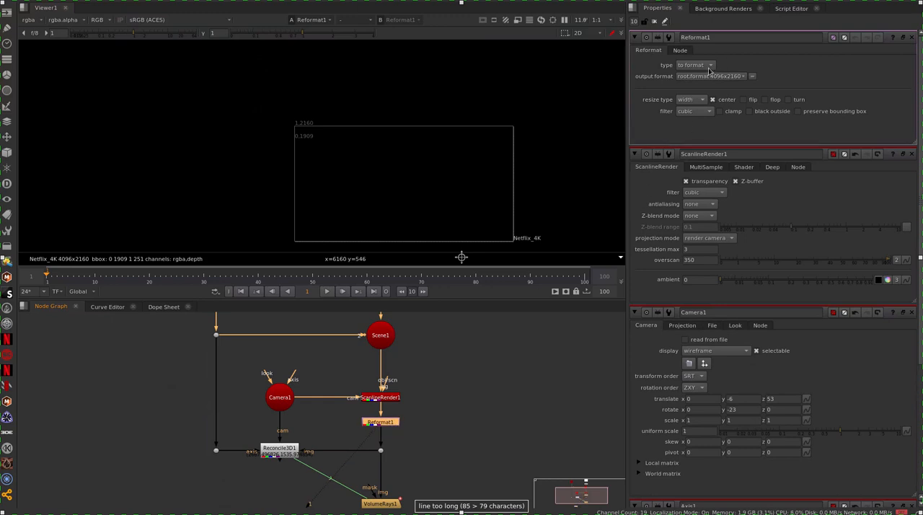
Step: Change Reformat1's type to scale with a scale value of 1.1
left_click(709, 66)
left_click(699, 86)
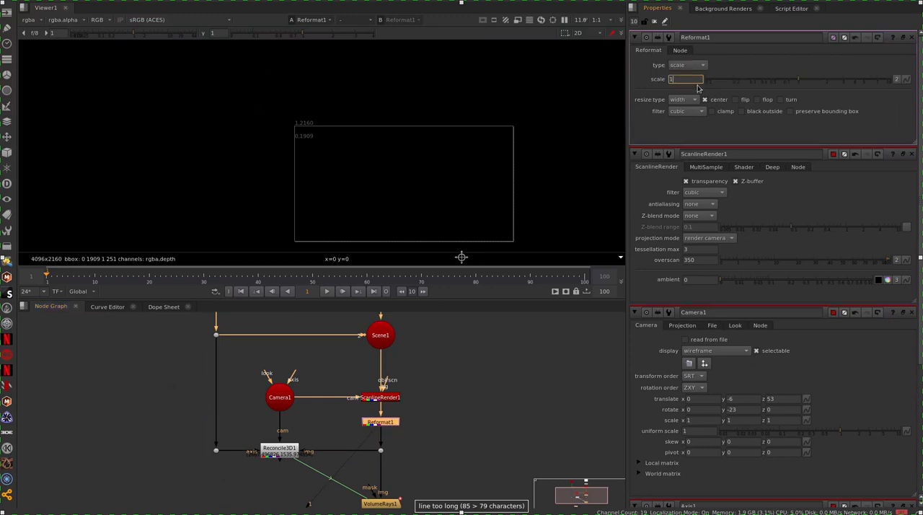
type(".1")
key("Return")
left_click(388, 424)
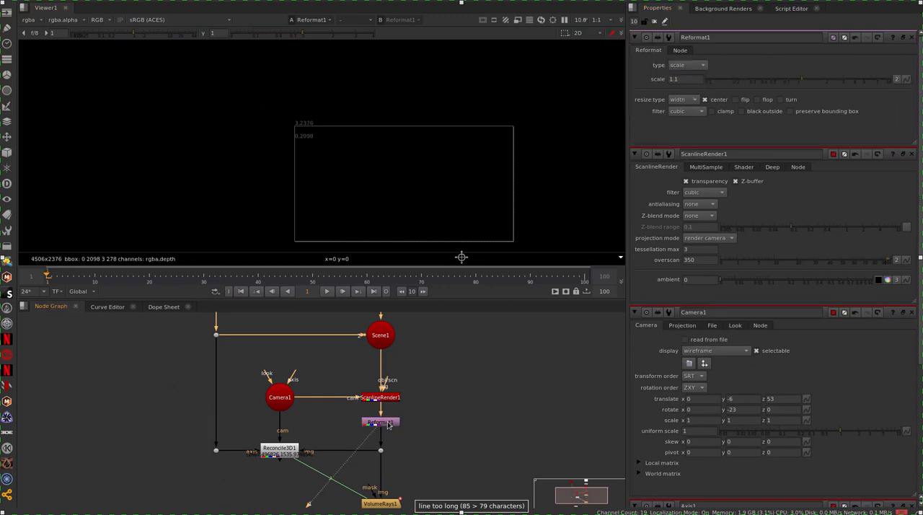
middle_click_drag(359, 334, 353, 424)
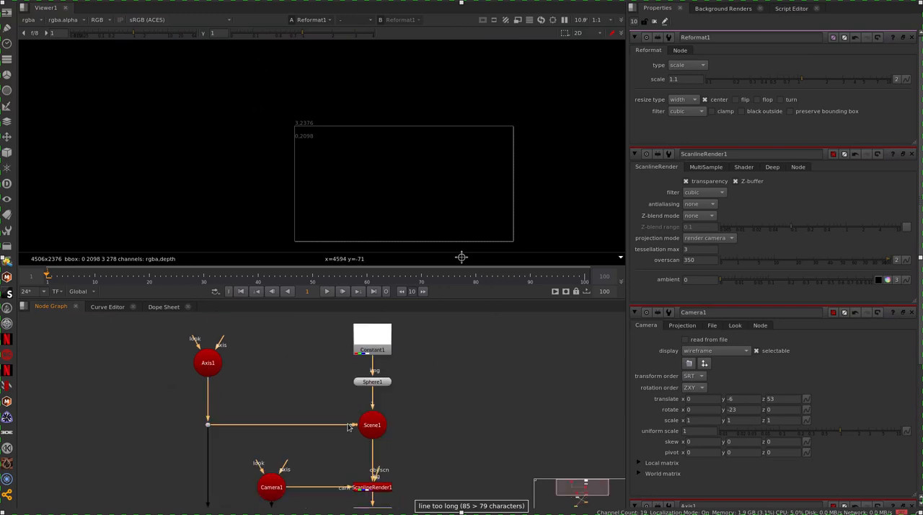
middle_click_drag(416, 414, 405, 321)
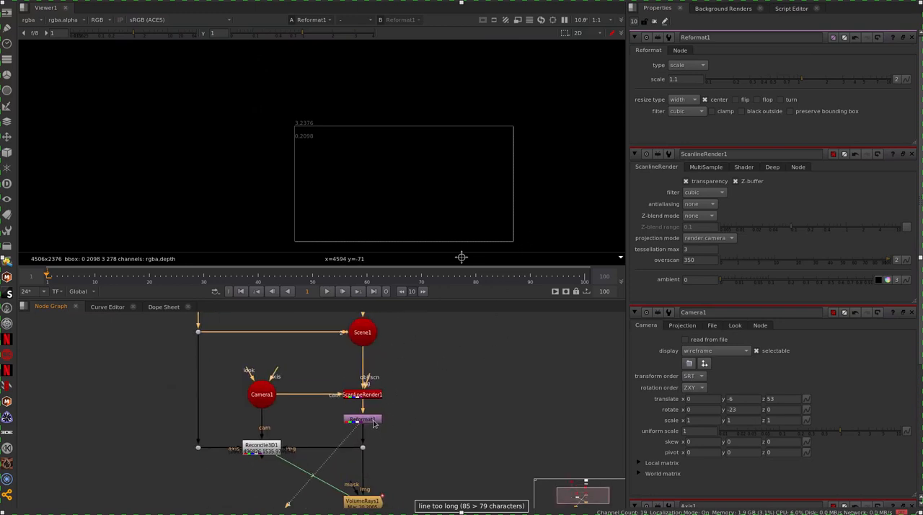
Step: Set Reformat1's resize type to none and its scale to 1.2
left_click(374, 424)
left_click(683, 99)
left_click(680, 89)
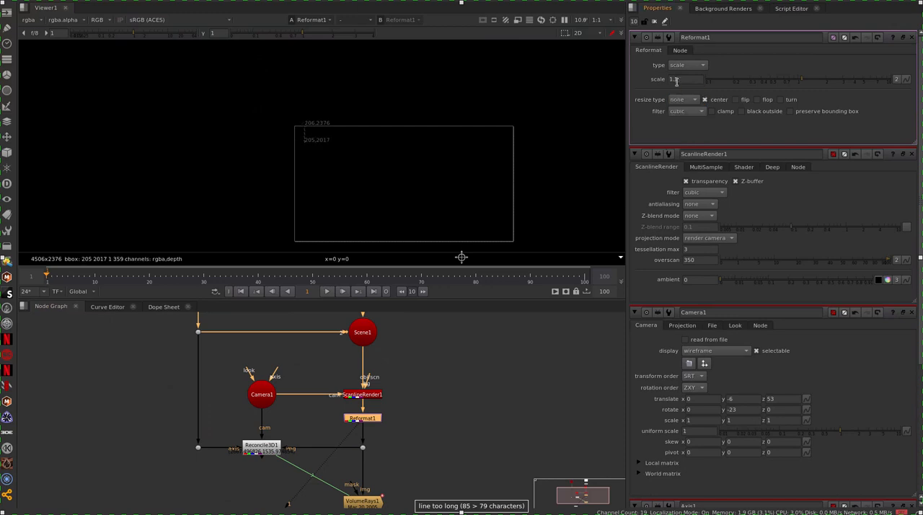
left_click(675, 81)
key("Up")
key("Up")
key("Down")
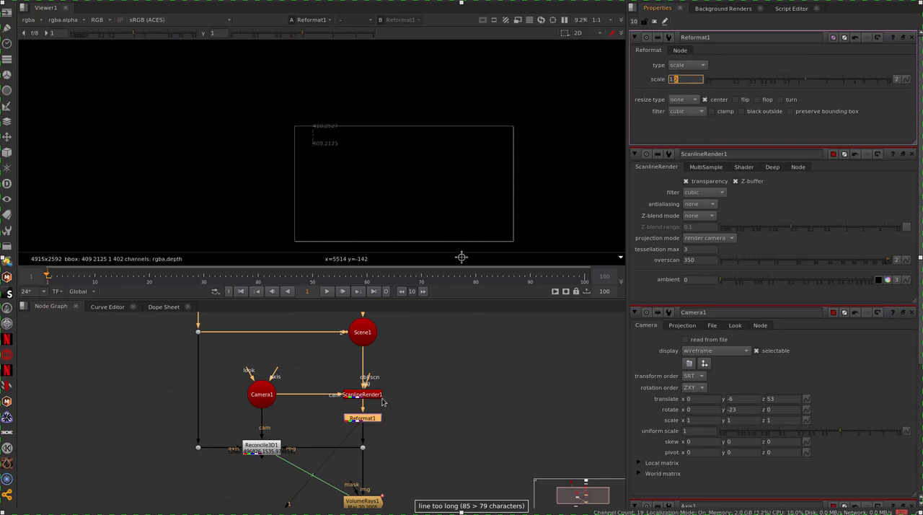
Step: Set ScanlineRender1's overscan to 550
left_click(374, 395)
double_click(374, 395)
left_click(686, 144)
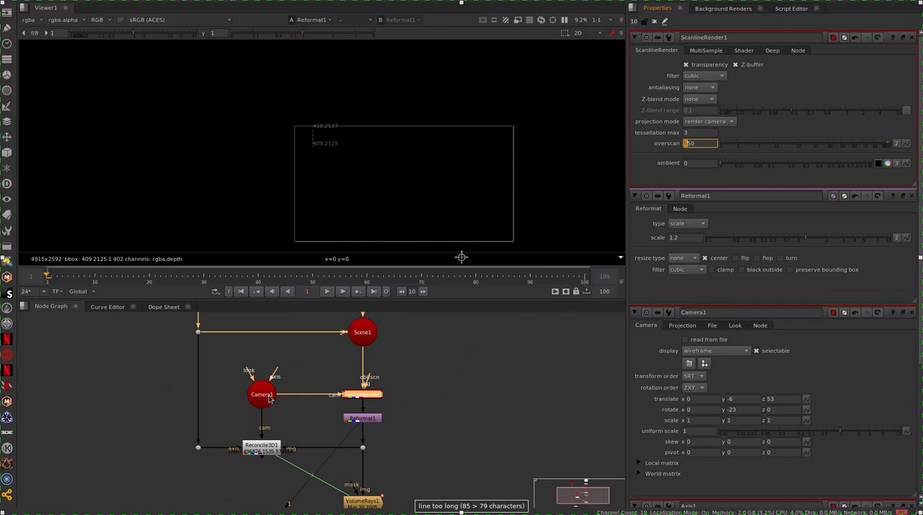
Step: Display Sphere1 in the 3D viewer and examine where the sphere lies relative to Camera1's field of view
middle_click_drag(351, 404, 344, 482)
left_click(365, 364)
key("1")
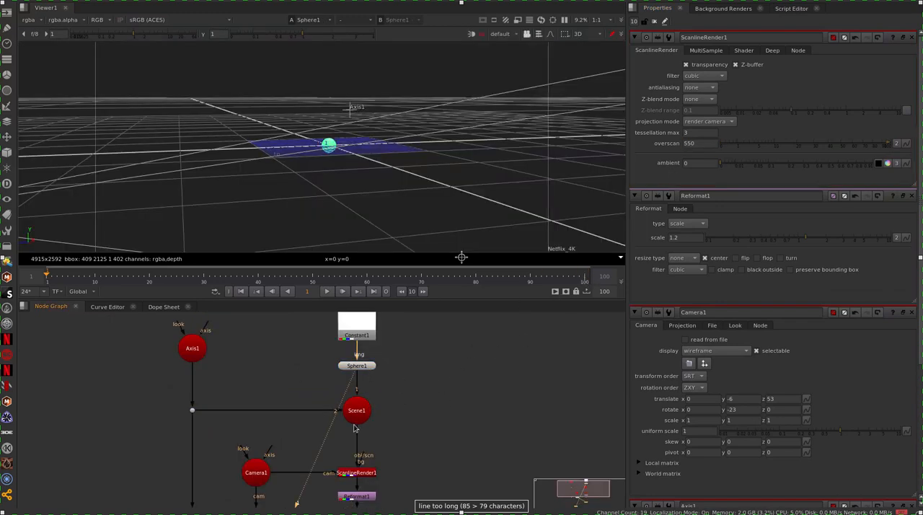
left_click_drag(313, 195, 453, 188, "ctrl")
Step: Set Camera1's Y rotation to -17 so its view comes closer to the sphere
double_click(264, 478)
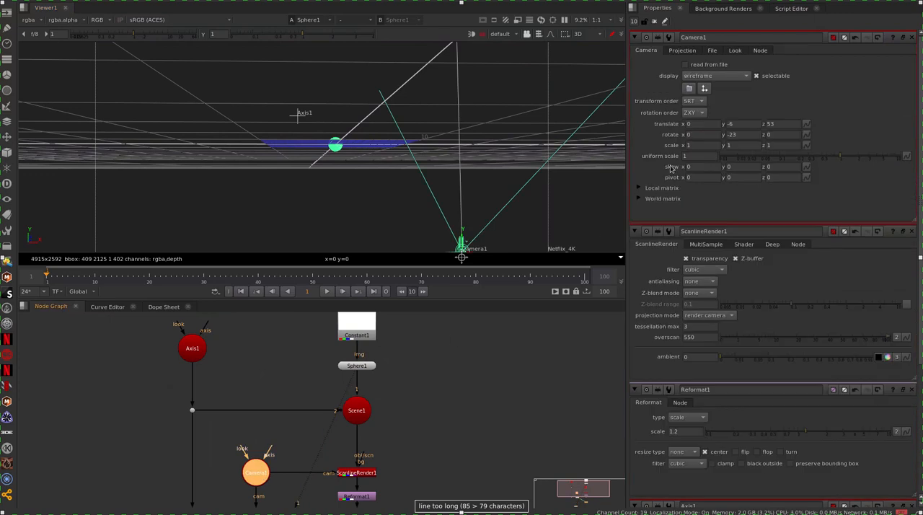
double_click(734, 136)
key("Down")
key("Down")
key("Up")
key("Up")
key("Up")
key("Up")
key("Up")
key("Up")
key("Up")
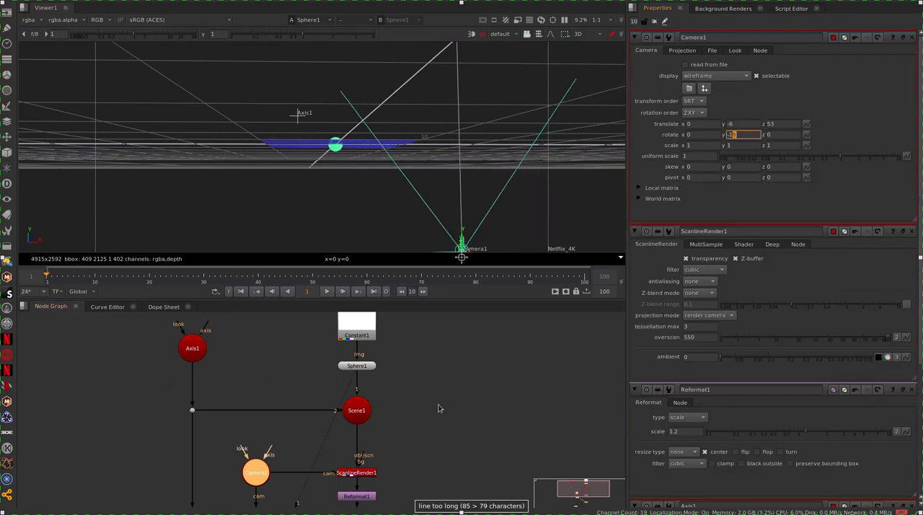
key("Up")
Step: Compare the ScanlineRender1 and Reformat1 outputs in the viewer to check the sphere in the overscan area
middle_click_drag(364, 472, 377, 390)
left_click(376, 390)
key("1")
left_click(383, 414)
key("1")
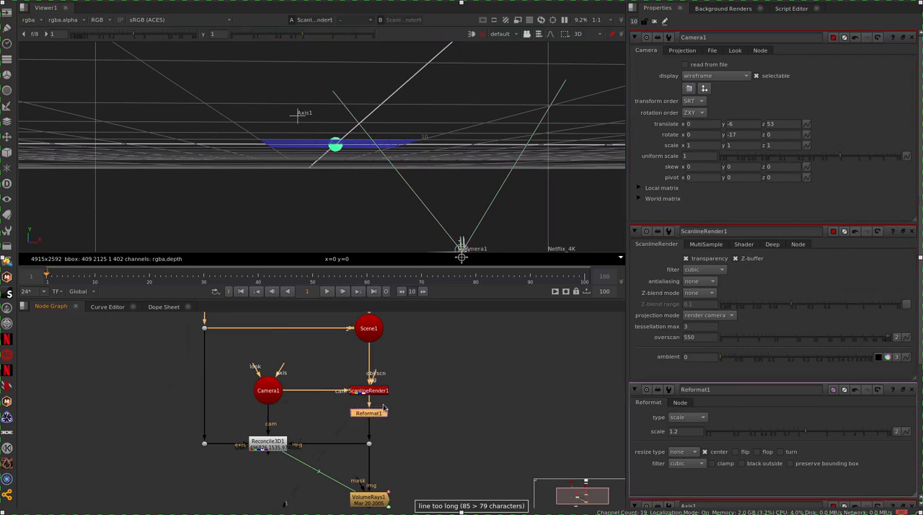
left_click(381, 394)
key("1")
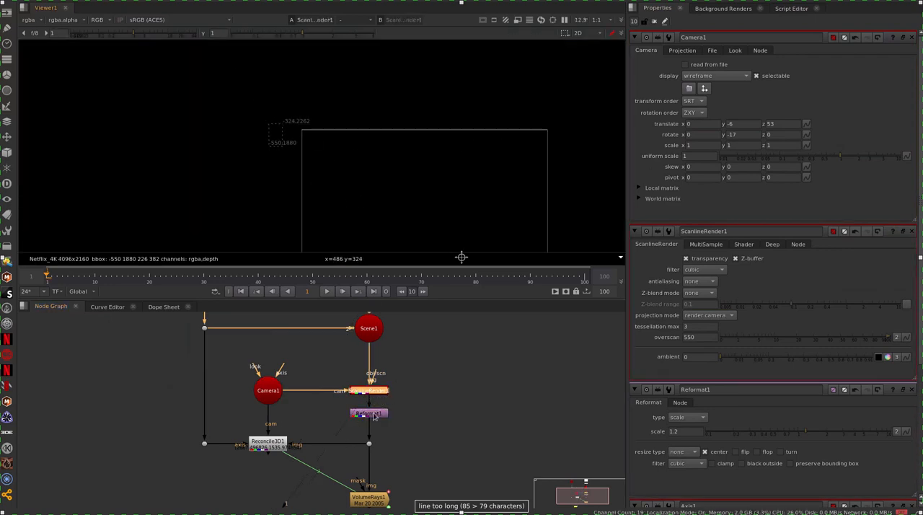
left_click(376, 415)
key("1")
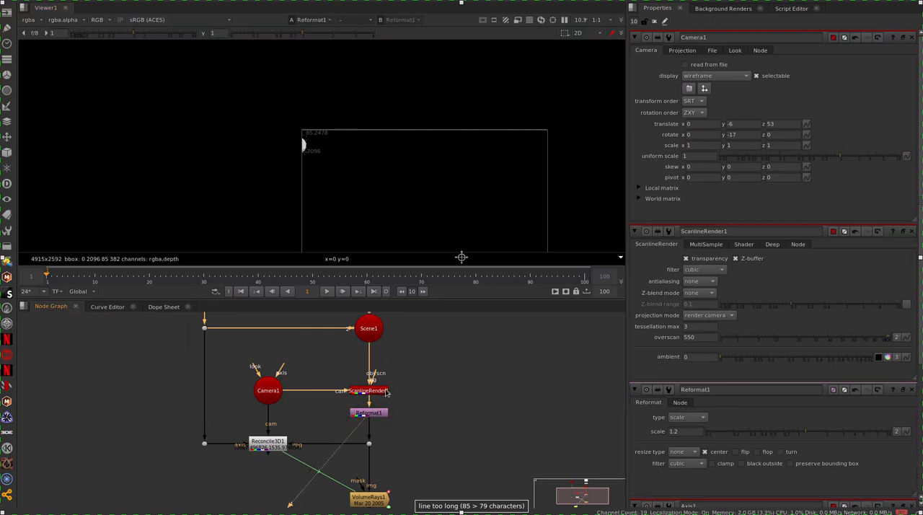
Step: Duplicate Reformat1 below VolumeRays1, connect the copy to the VolumeRays1 output, and display it in the viewer
middle_click_drag(383, 483, 392, 430)
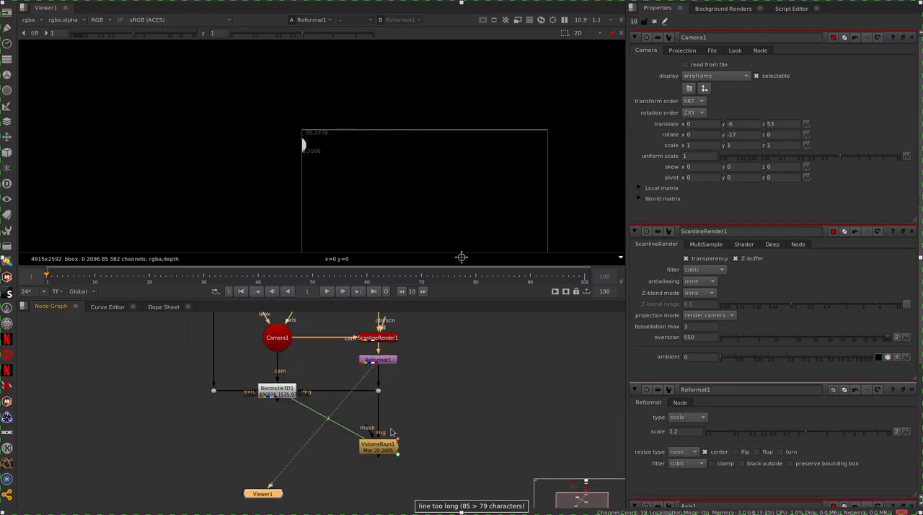
left_click(391, 360)
key("ctrl+c")
left_click(379, 484)
key("ctrl+v")
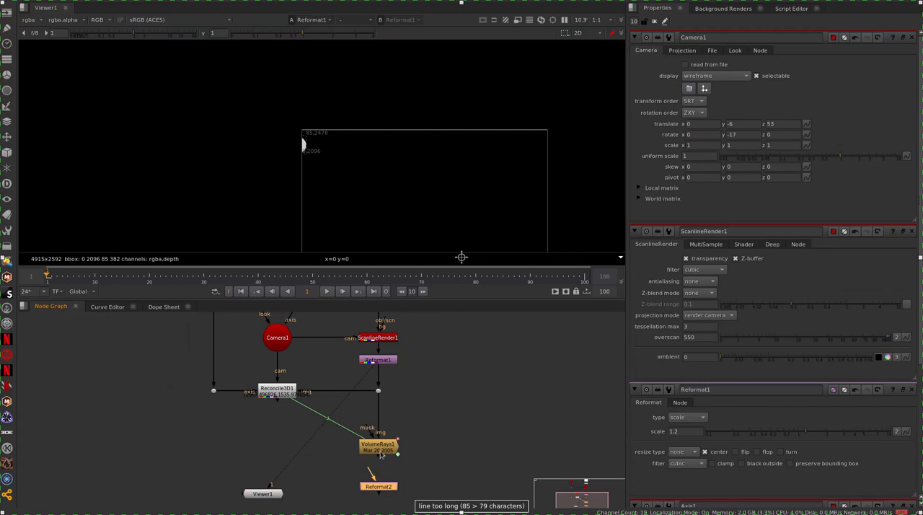
left_click_drag(379, 455, 385, 476)
left_click_drag(386, 478, 387, 493)
key("1")
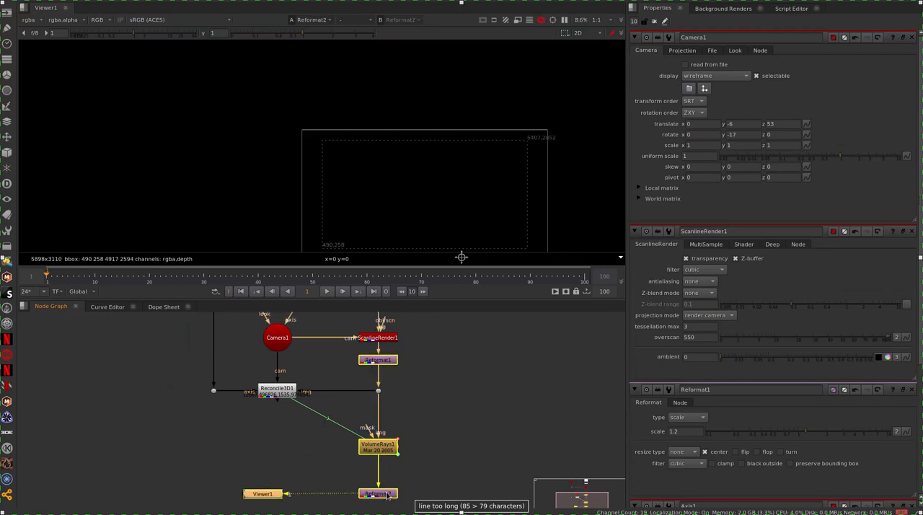
Step: Set Reformat2's type to to format with the root.format 4096x2160 output, and examine the rays at the frame edge
double_click(385, 495)
left_click(703, 65)
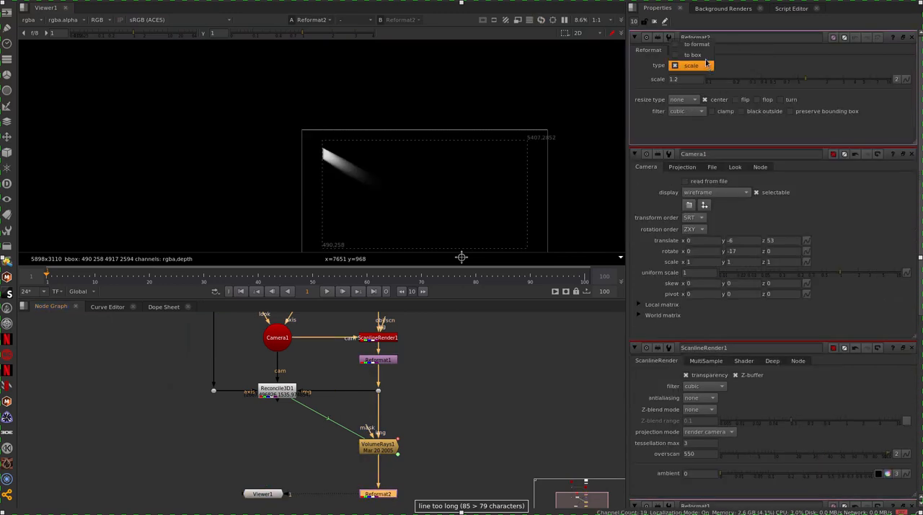
left_click(688, 42)
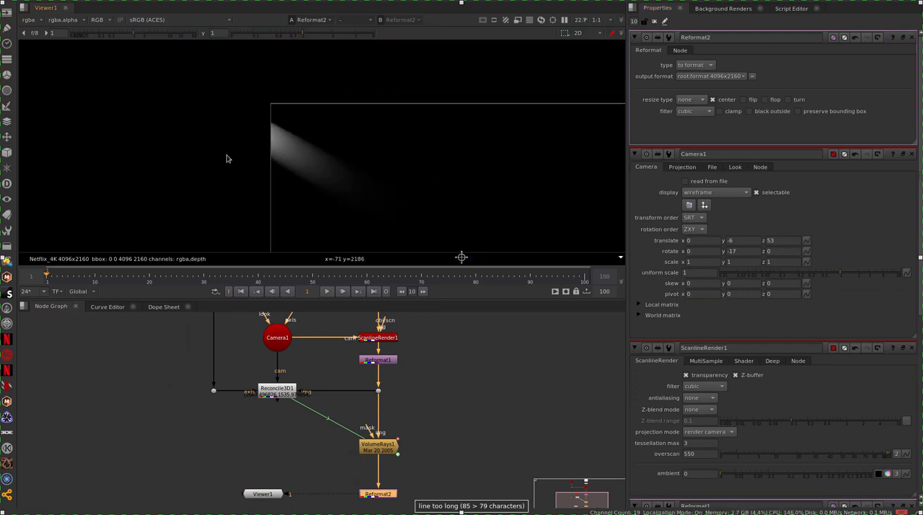
middle_click_drag(394, 156, 343, 128)
Step: Open the ScanlineRender1 properties
middle_click_drag(435, 366, 431, 431)
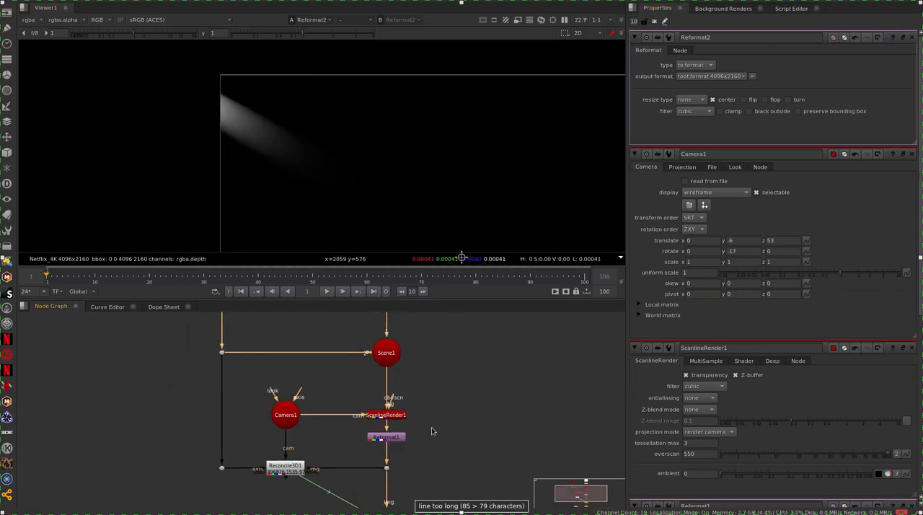
double_click(378, 417)
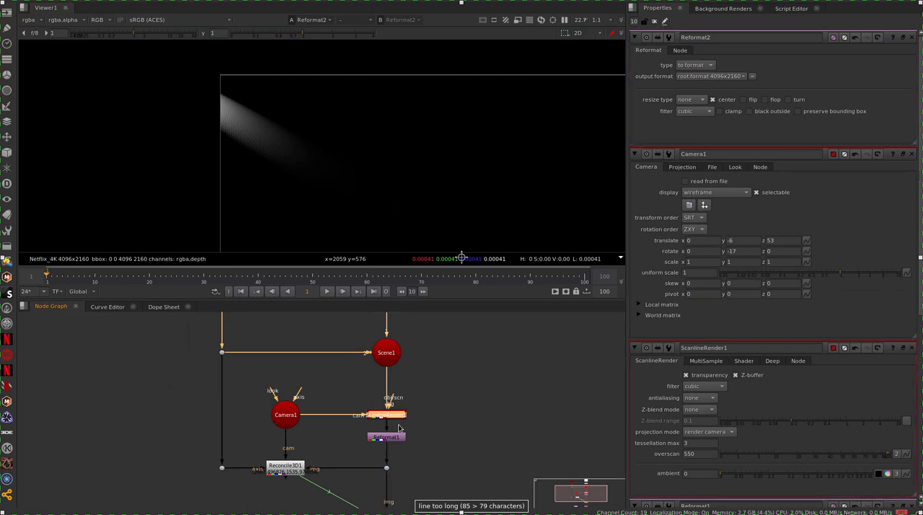